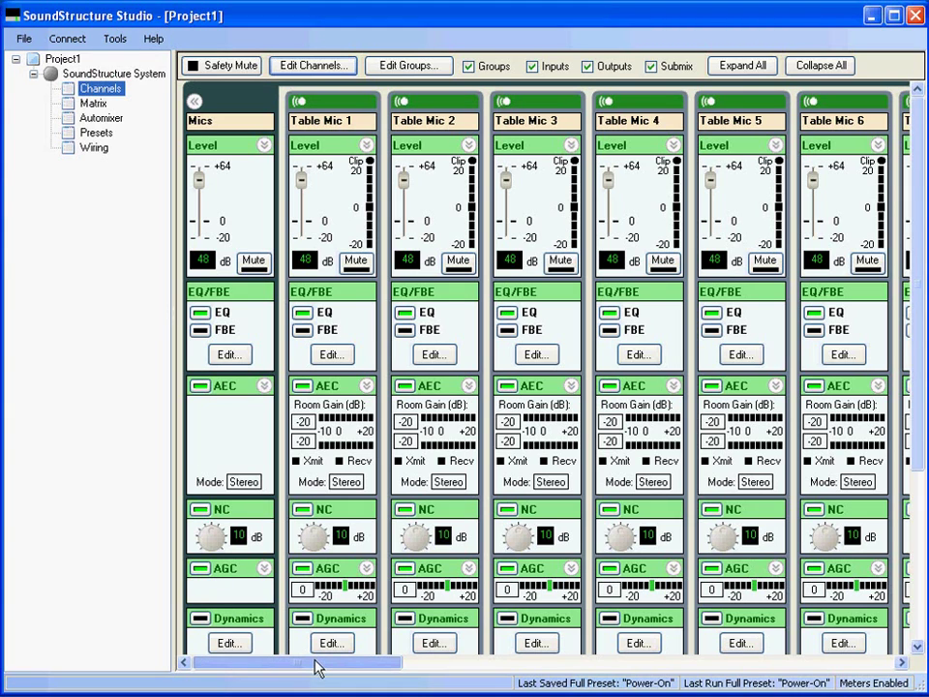
Show the Matrix routing view and toggle the Mics group chevron until Mics is one collapsed row
{"action": "left_click_drag", "start_coordinate": [316, 665], "coordinate": [657, 674]}
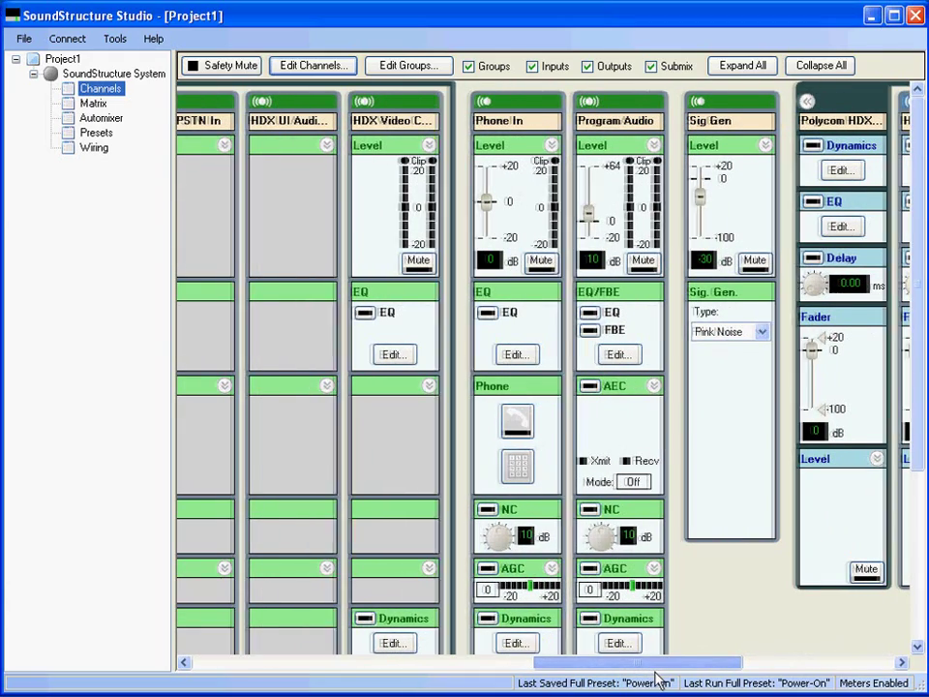
{"action": "left_click_drag", "start_coordinate": [659, 680], "coordinate": [816, 687]}
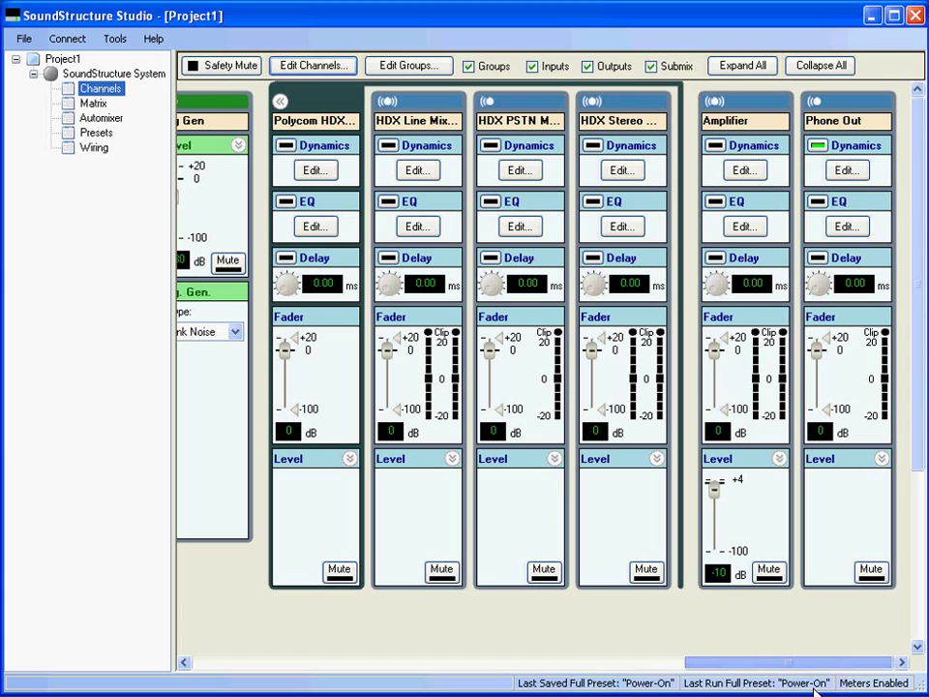
{"action": "left_click", "coordinate": [94, 103]}
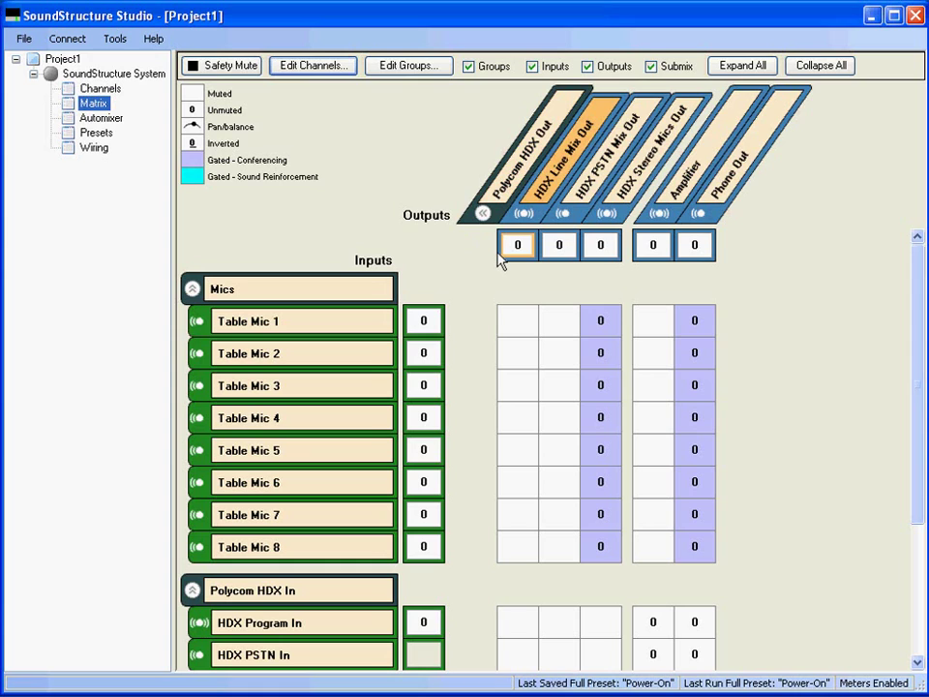
{"action": "left_click", "coordinate": [196, 295]}
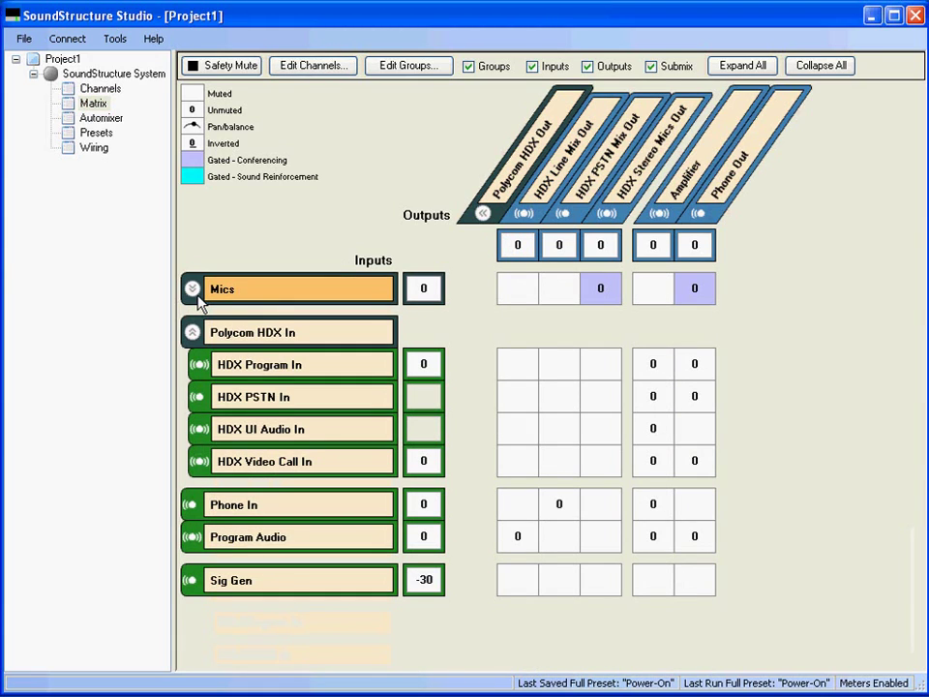
{"action": "left_click", "coordinate": [194, 290]}
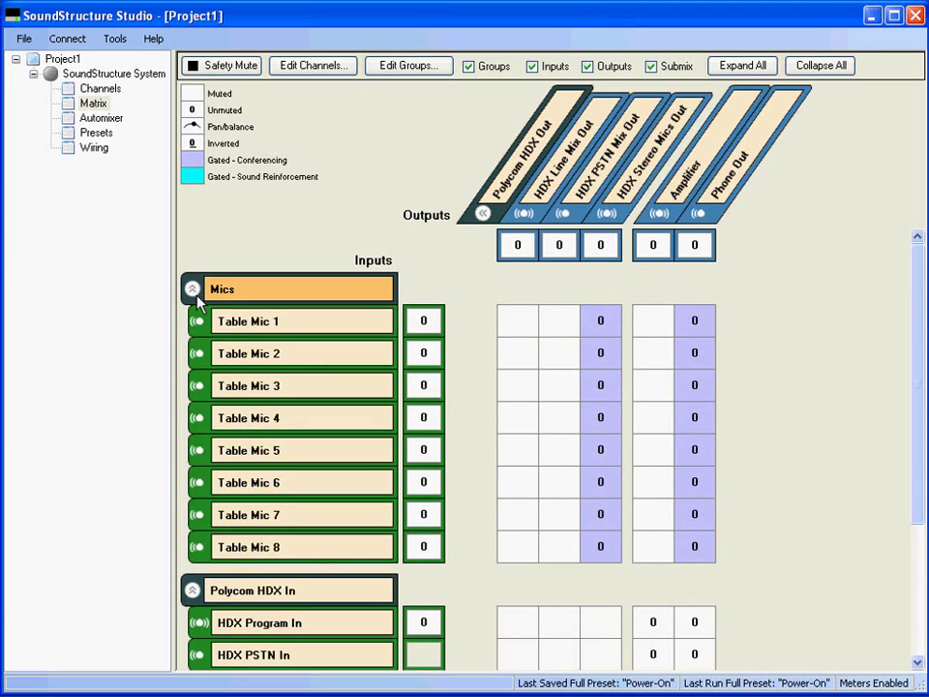
{"action": "left_click", "coordinate": [194, 289]}
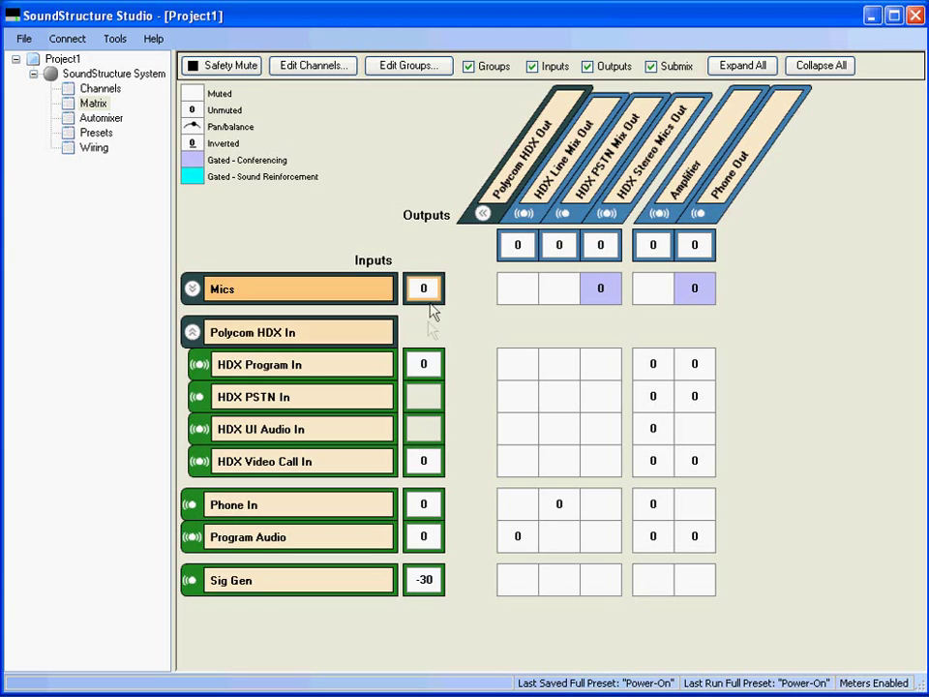
Change the Sig Gen level from -30 dB to -20 dB in the Edit Crosspoint dialog
{"action": "double_click", "coordinate": [424, 579]}
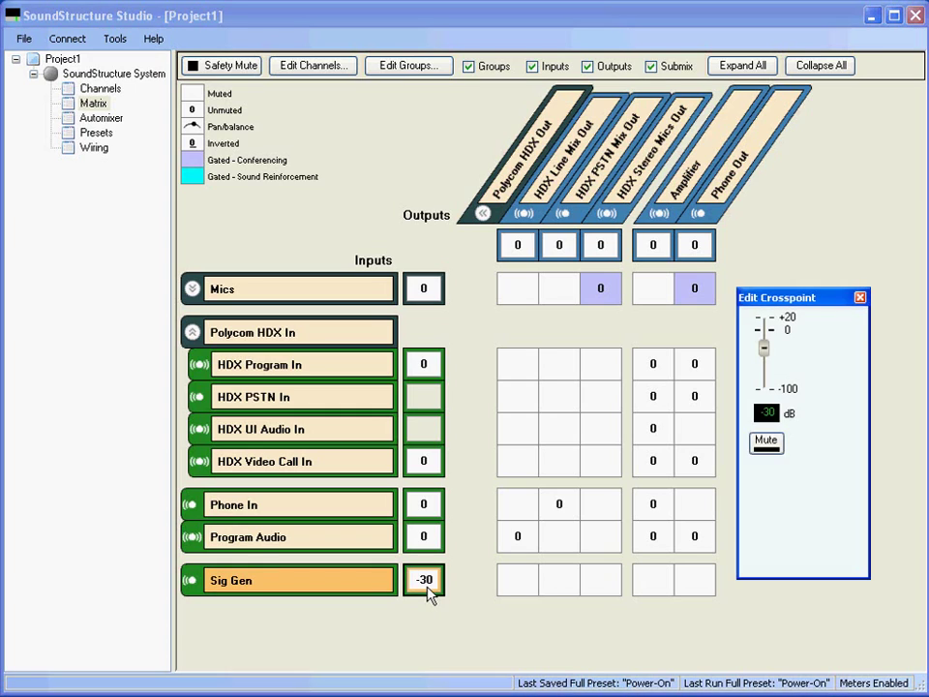
{"action": "left_click_drag", "start_coordinate": [764, 356], "coordinate": [764, 341]}
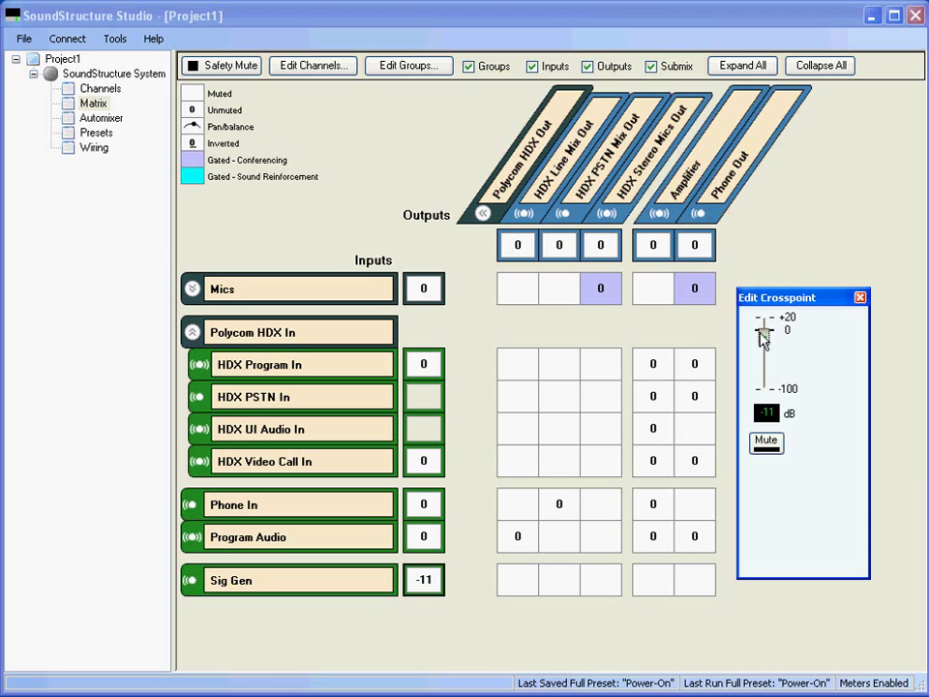
{"action": "double_click", "coordinate": [767, 414]}
{"action": "type", "text": "-20"}
{"action": "key", "text": "Return"}
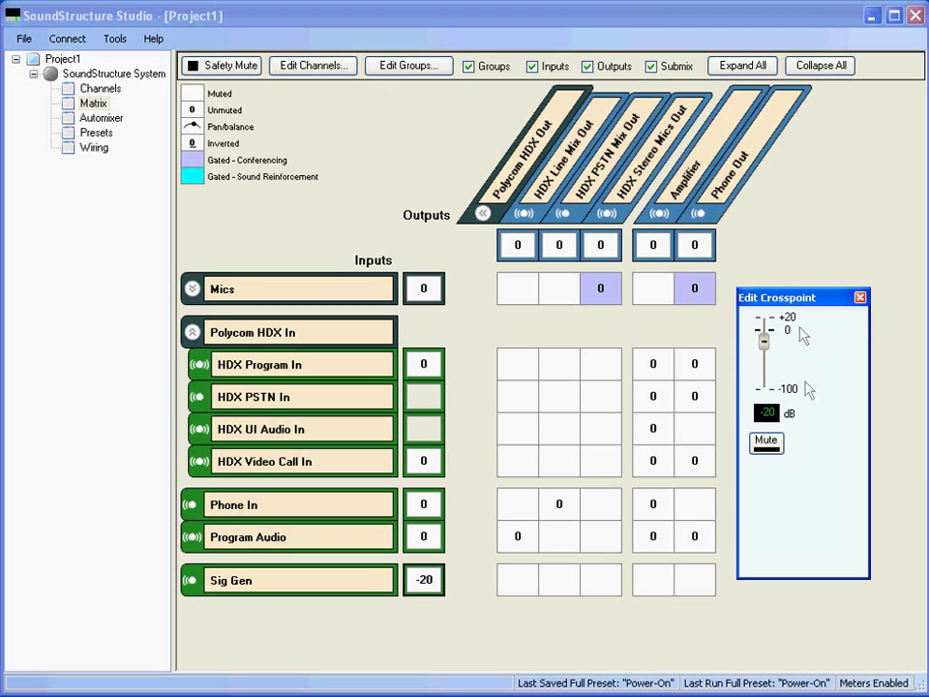
{"action": "left_click", "coordinate": [859, 297]}
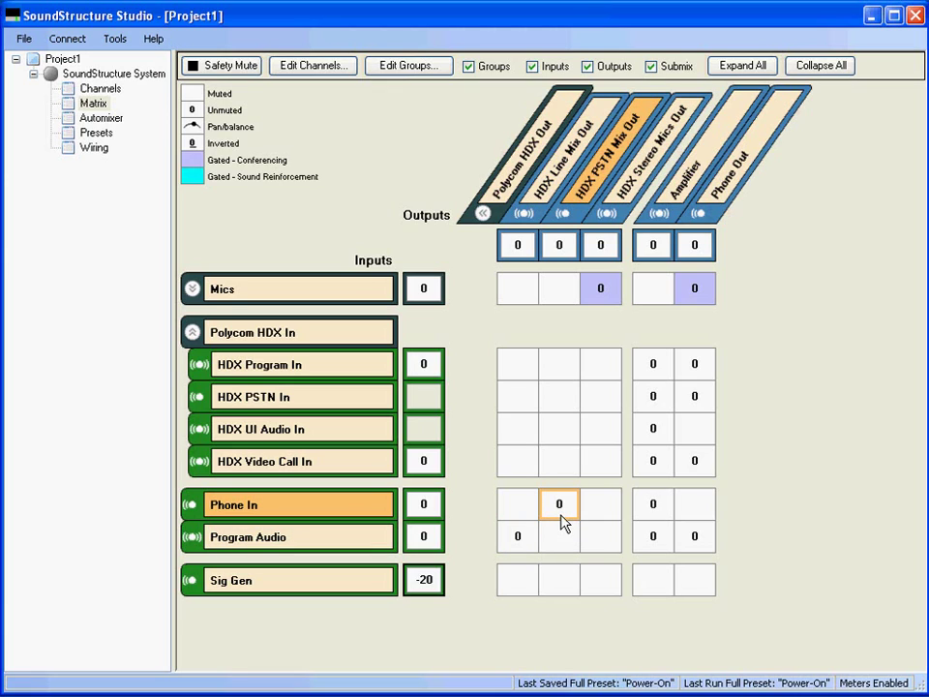
{"action": "double_click", "coordinate": [604, 296]}
{"action": "left_click", "coordinate": [827, 562]}
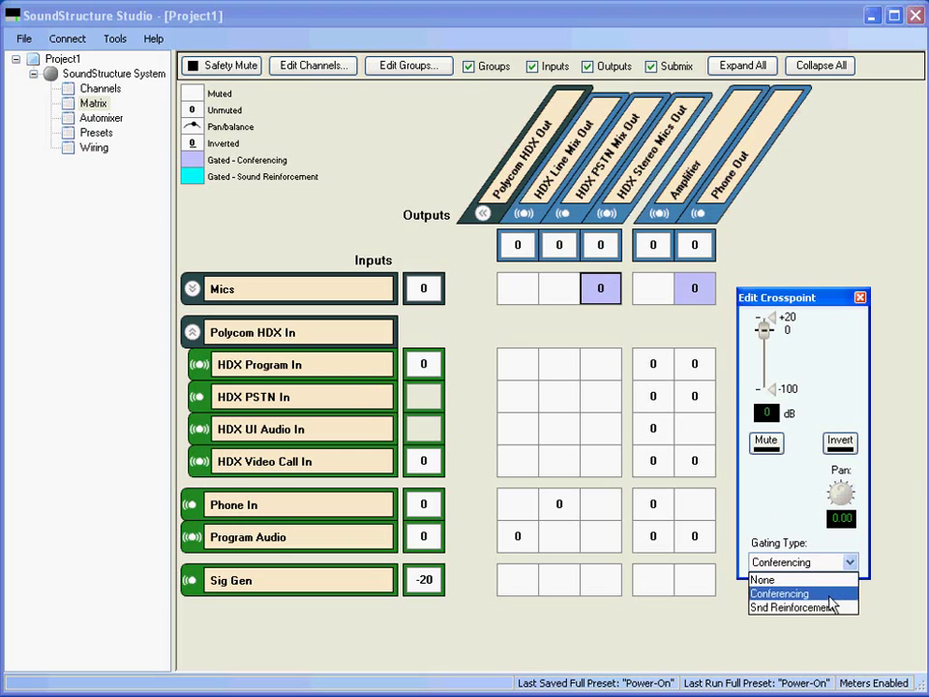
{"action": "left_click", "coordinate": [835, 584]}
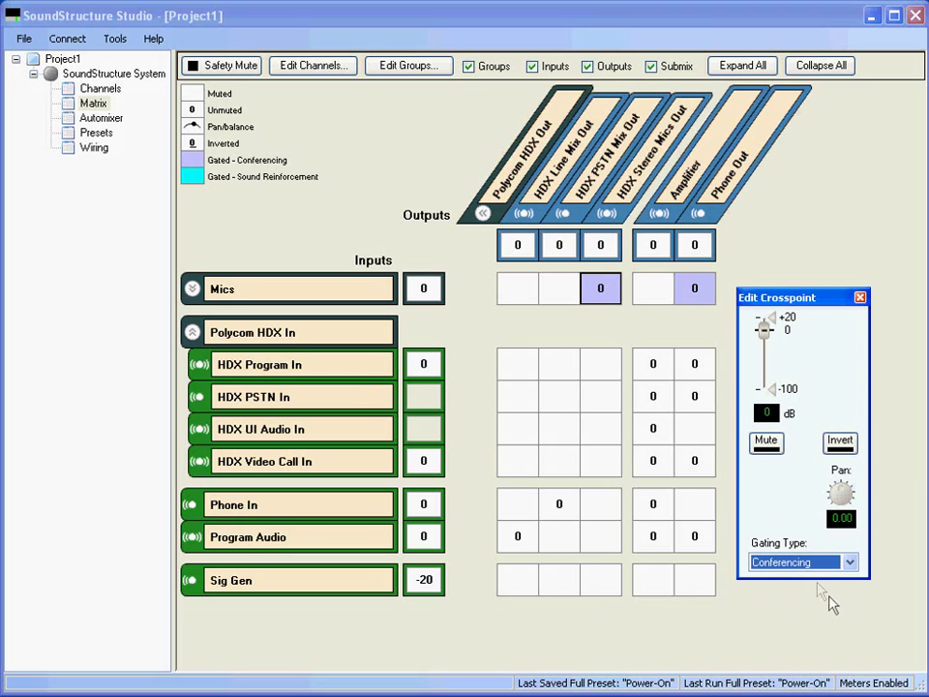
{"action": "left_click", "coordinate": [860, 298]}
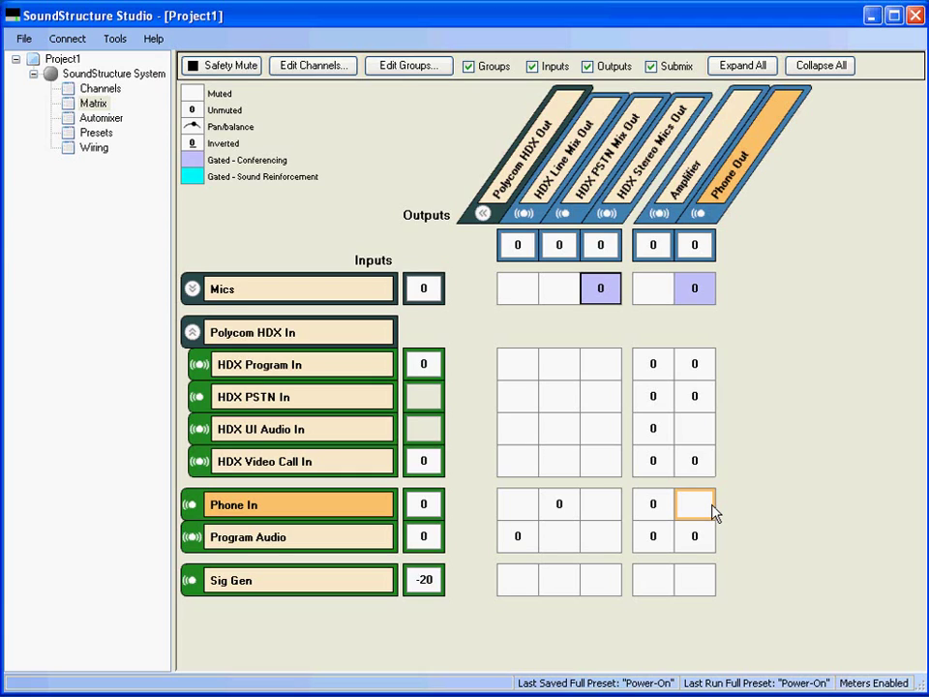
Inspect the Phone In and Program Audio to Amplifier crosspoints, and mute Mics to HDX Stereo Mics Out
{"action": "double_click", "coordinate": [653, 504]}
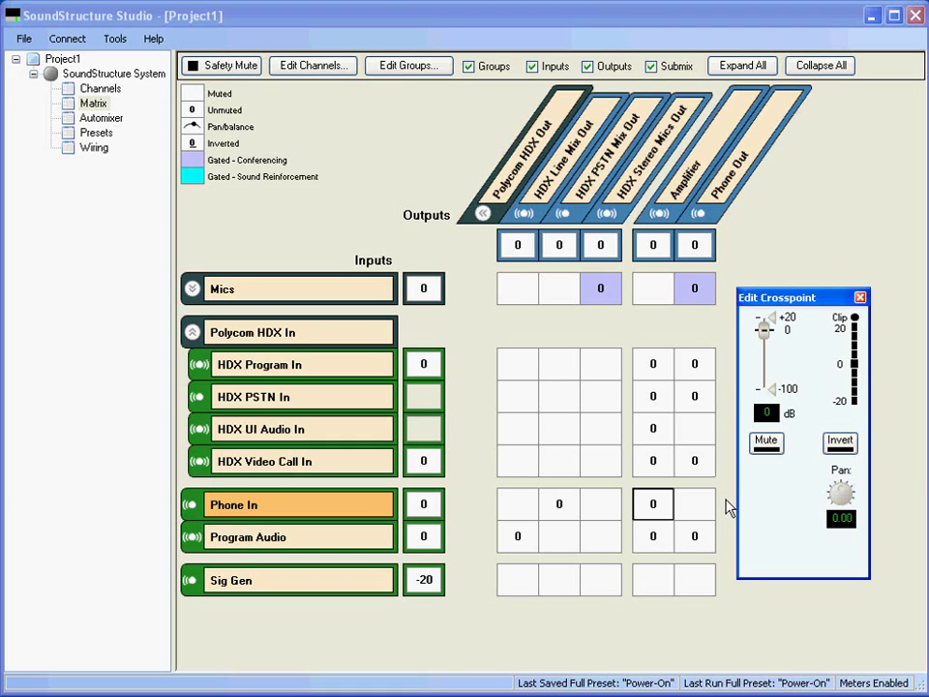
{"action": "left_click", "coordinate": [658, 538]}
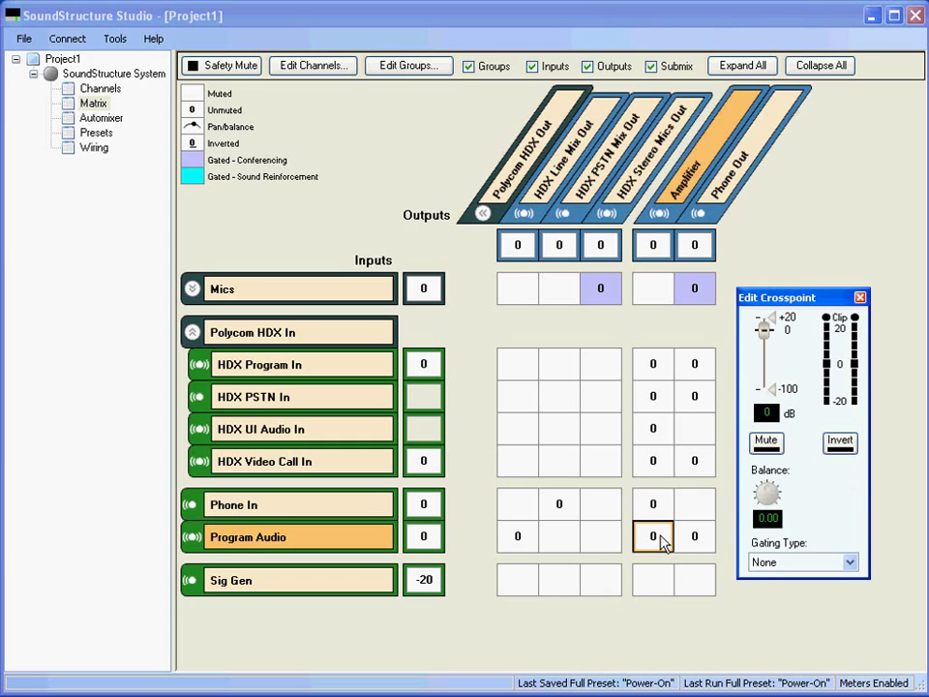
{"action": "left_click", "coordinate": [859, 298]}
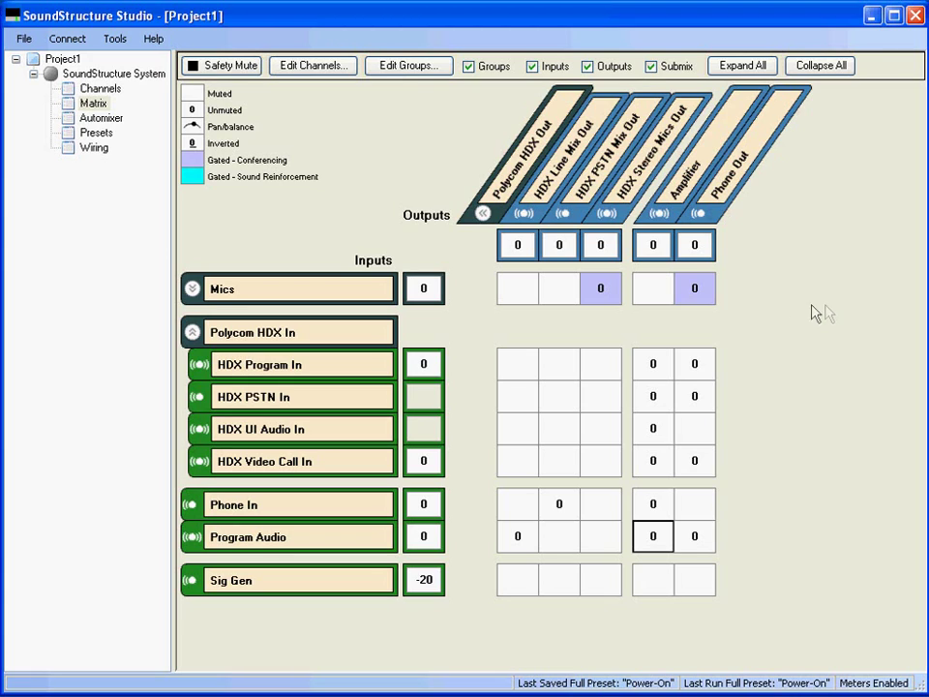
{"action": "left_click", "coordinate": [616, 301]}
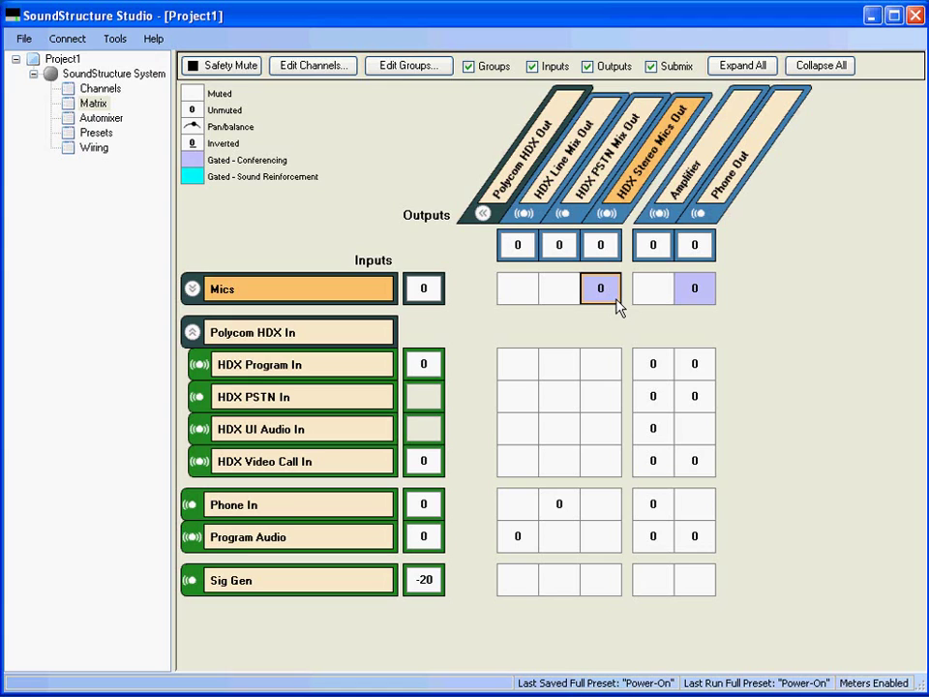
{"action": "left_click", "coordinate": [92, 148]}
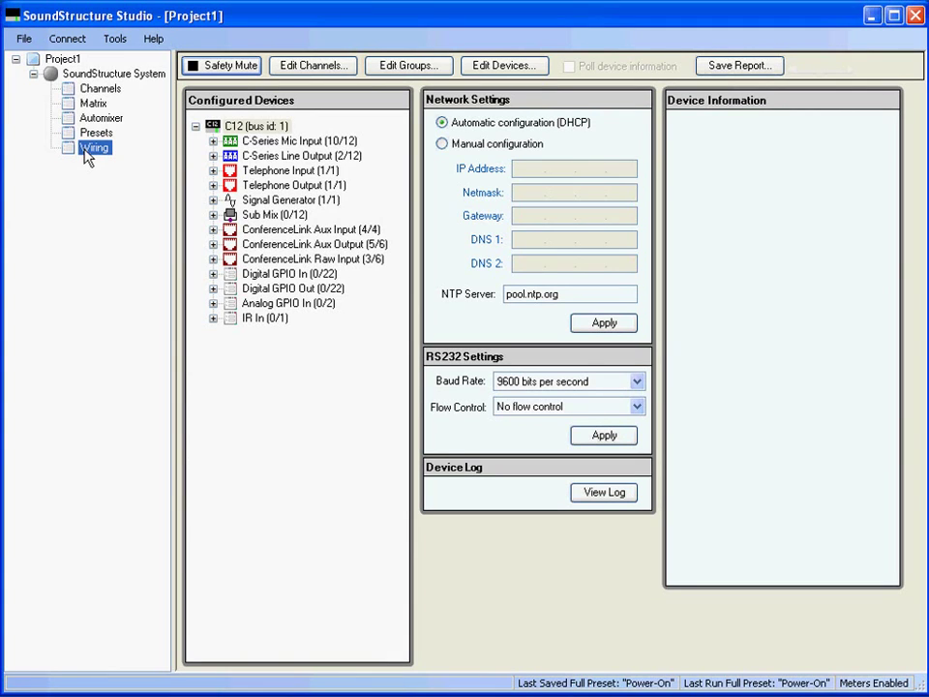
Move Amplifier (Left) and Amplifier (Right) from line outputs 1 and 2 to line outputs 11 and 12
{"action": "left_click", "coordinate": [212, 141]}
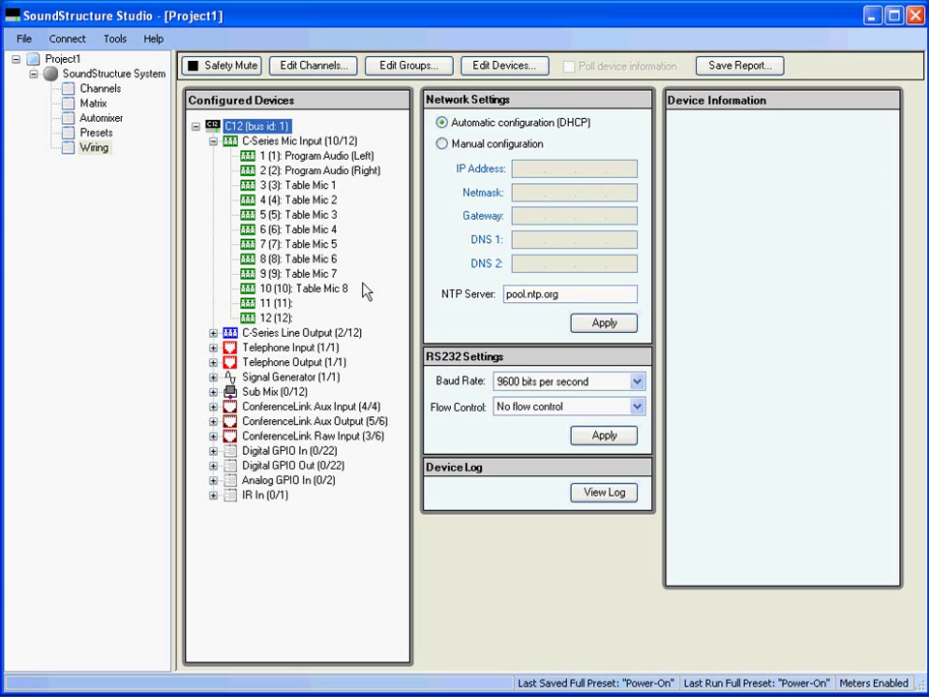
{"action": "left_click", "coordinate": [213, 335]}
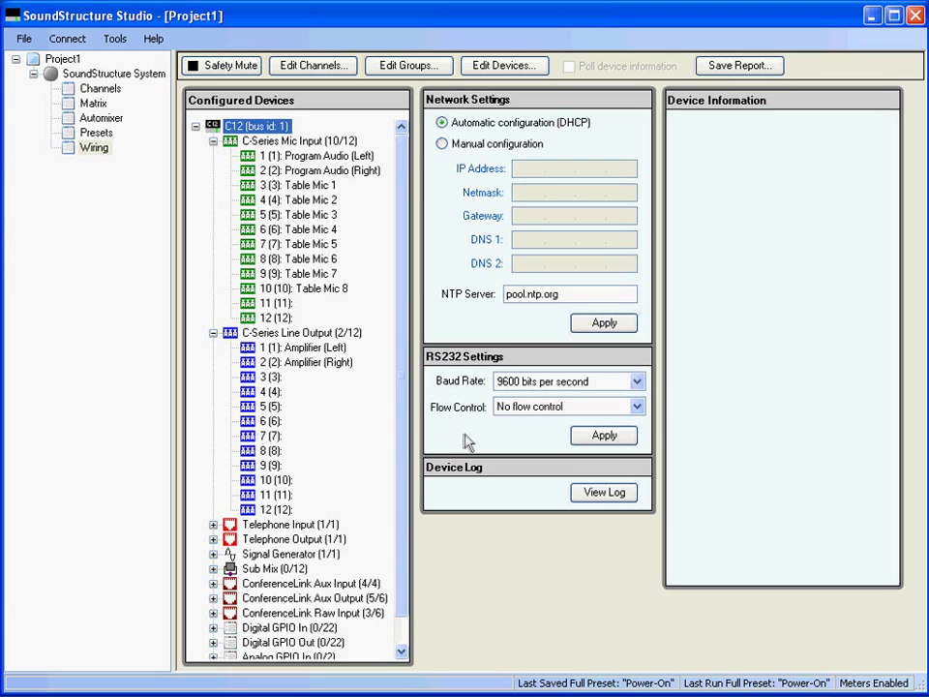
{"action": "left_click", "coordinate": [283, 348]}
{"action": "left_click_drag", "start_coordinate": [279, 362], "coordinate": [290, 494]}
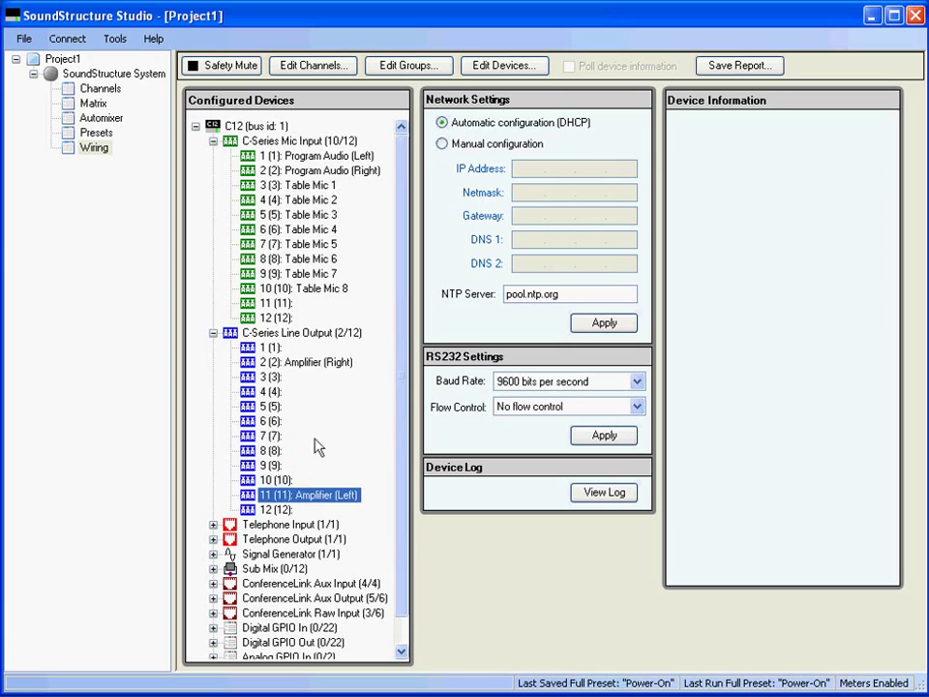
{"action": "left_click_drag", "start_coordinate": [331, 368], "coordinate": [327, 511]}
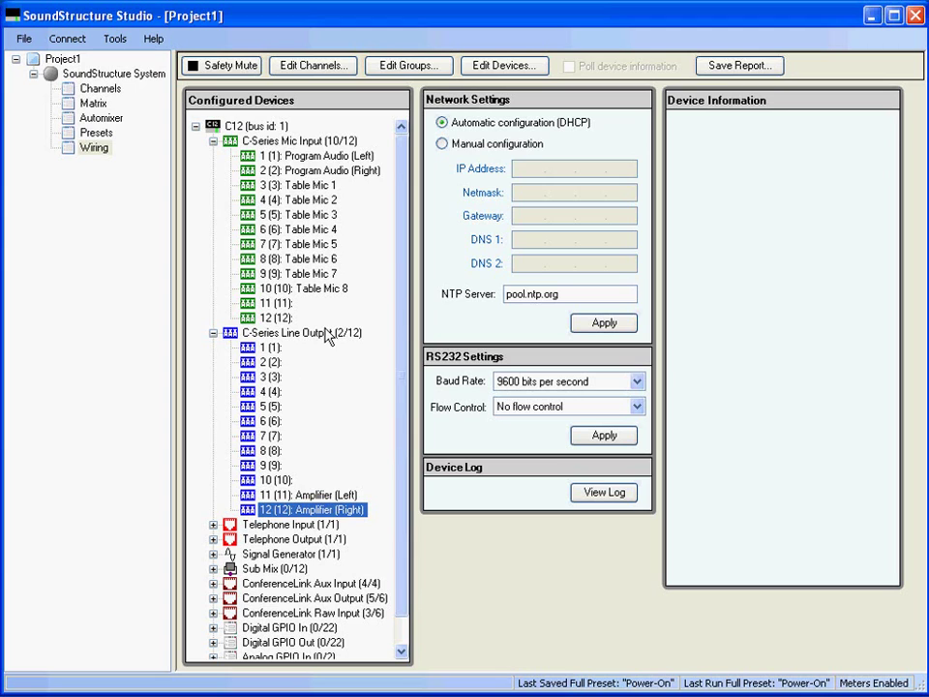
{"action": "left_click", "coordinate": [101, 90]}
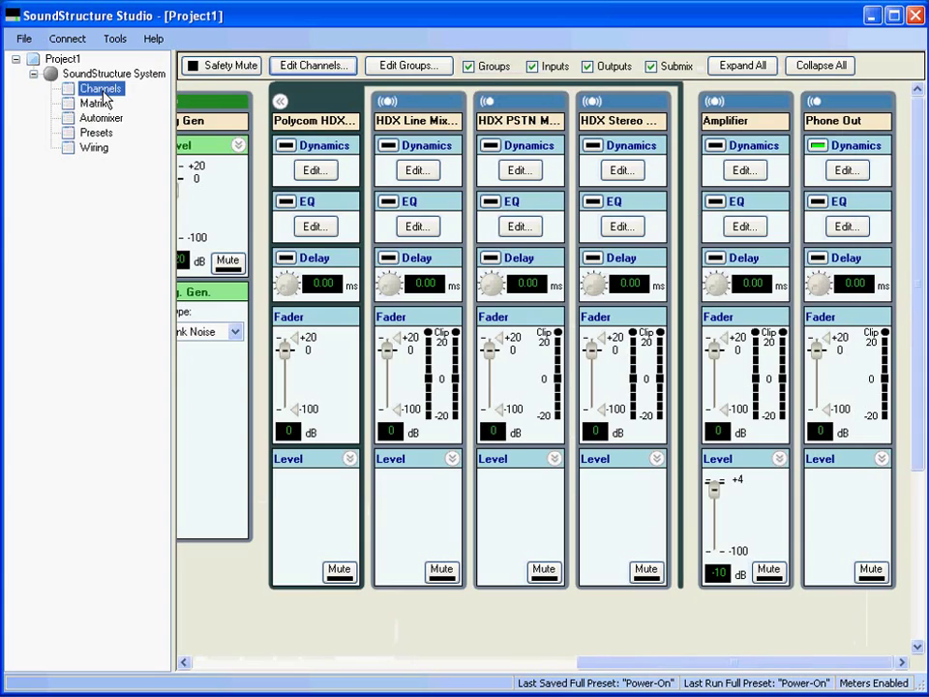
Set Amplifier as AEC Reference 1 in the Mics channel's echo cancellation settings
{"action": "left_click_drag", "start_coordinate": [674, 670], "coordinate": [264, 670]}
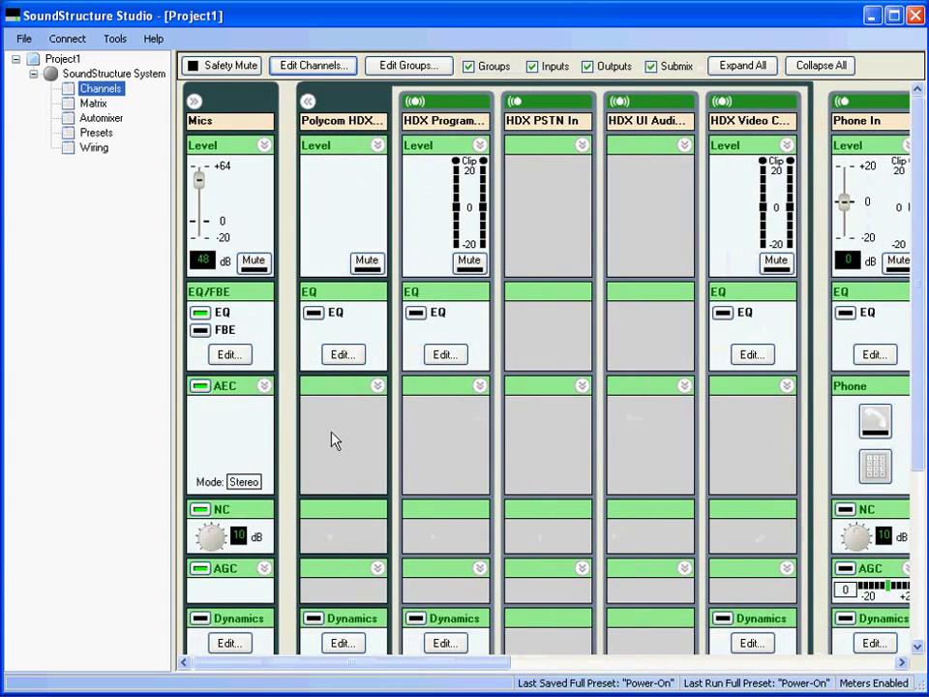
{"action": "left_click", "coordinate": [263, 386]}
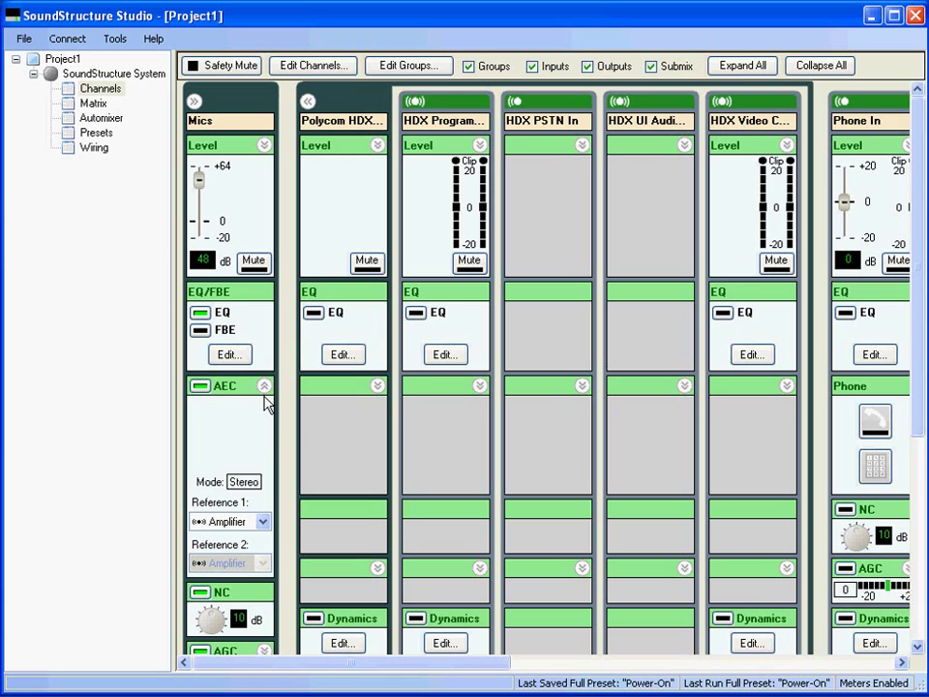
{"action": "left_click", "coordinate": [270, 528]}
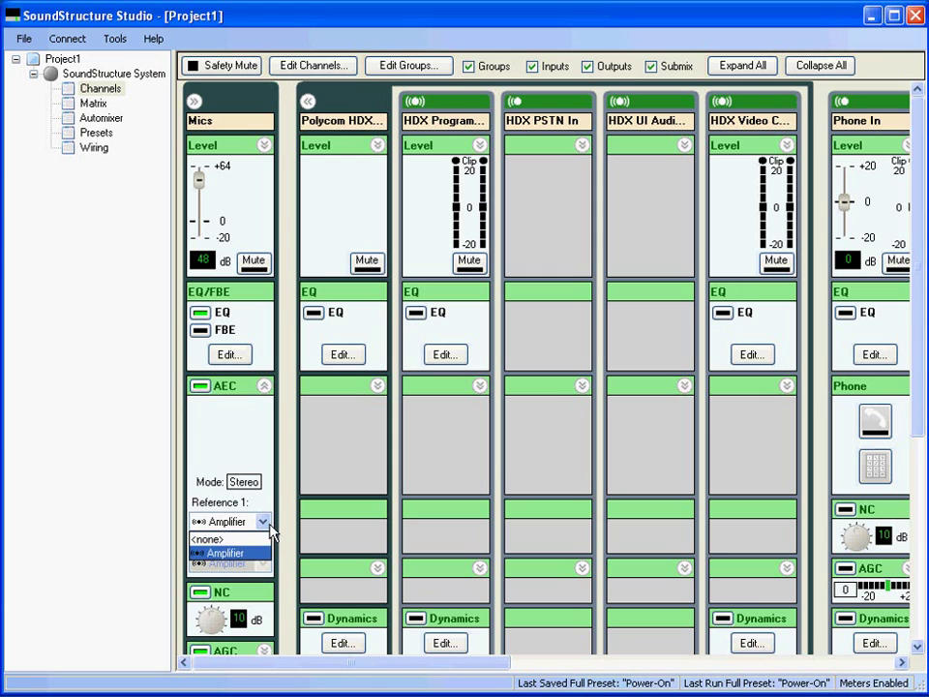
{"action": "left_click", "coordinate": [269, 527]}
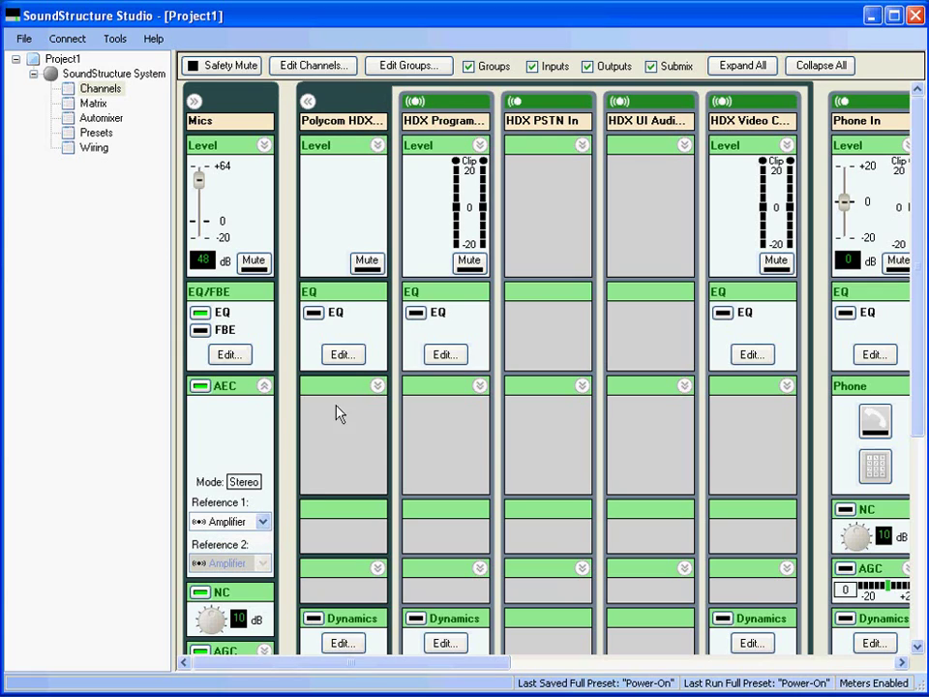
{"action": "left_click", "coordinate": [96, 135]}
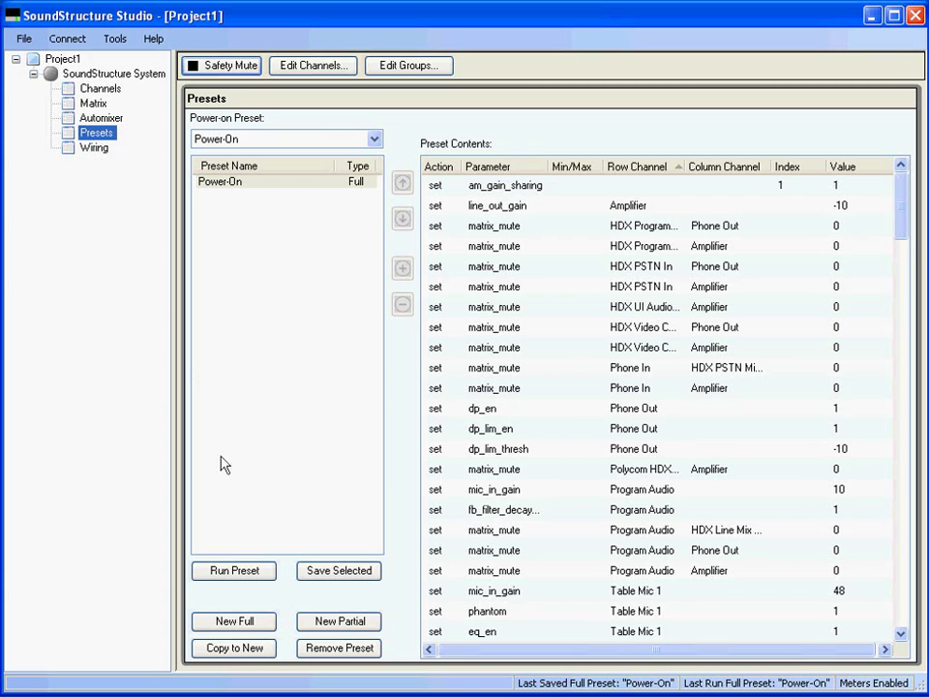
Overwrite the Power-On full preset with the current settings, confirming the overwrite prompt
{"action": "left_click", "coordinate": [341, 570]}
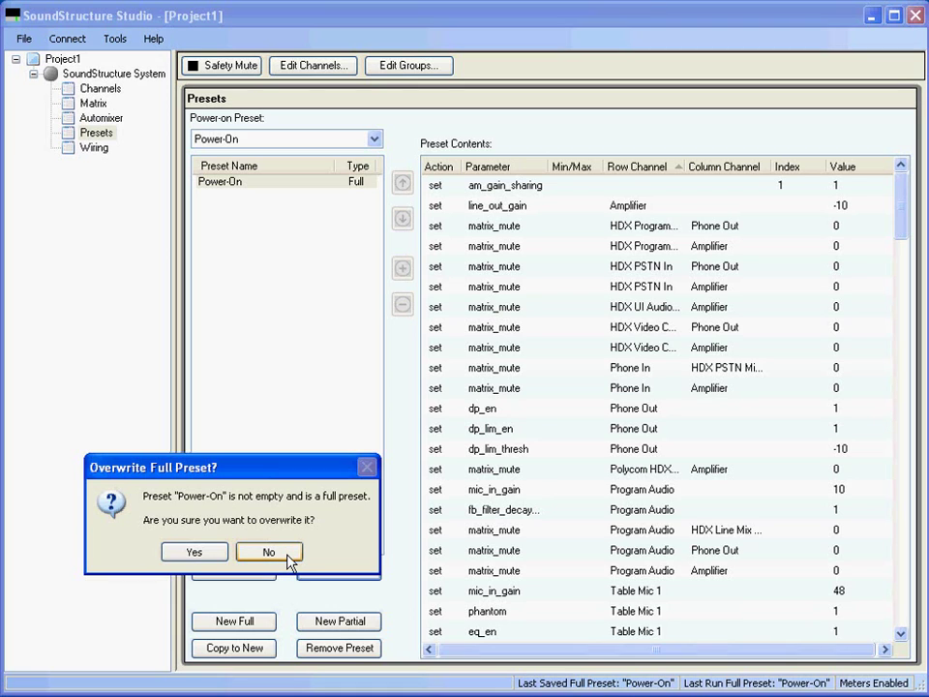
{"action": "left_click", "coordinate": [217, 555]}
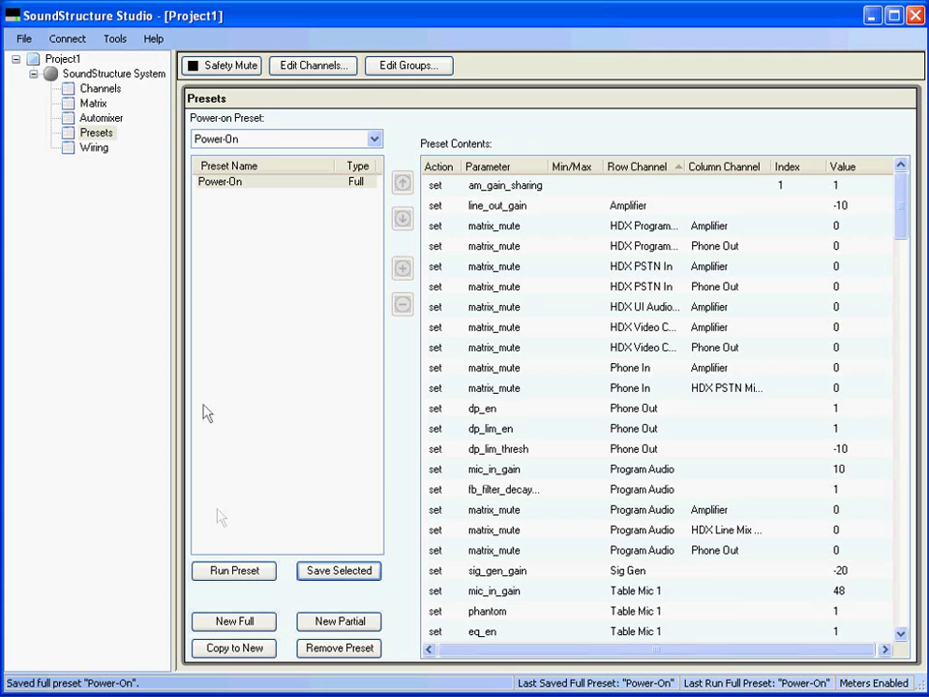
{"action": "left_click", "coordinate": [24, 40]}
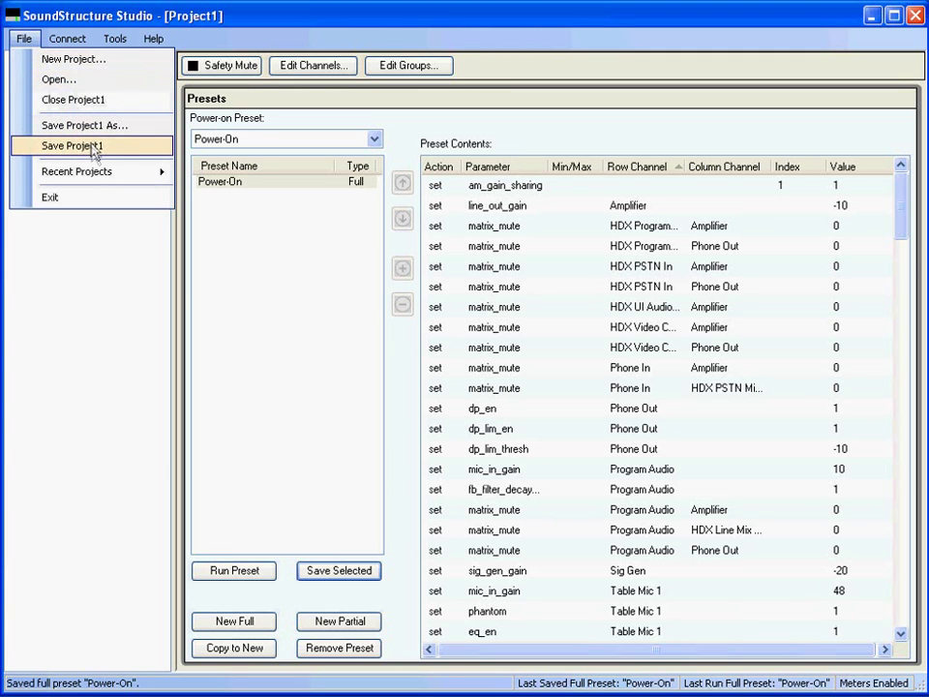
Save Project1 as 'example1' in the example folder
{"action": "left_click", "coordinate": [126, 155]}
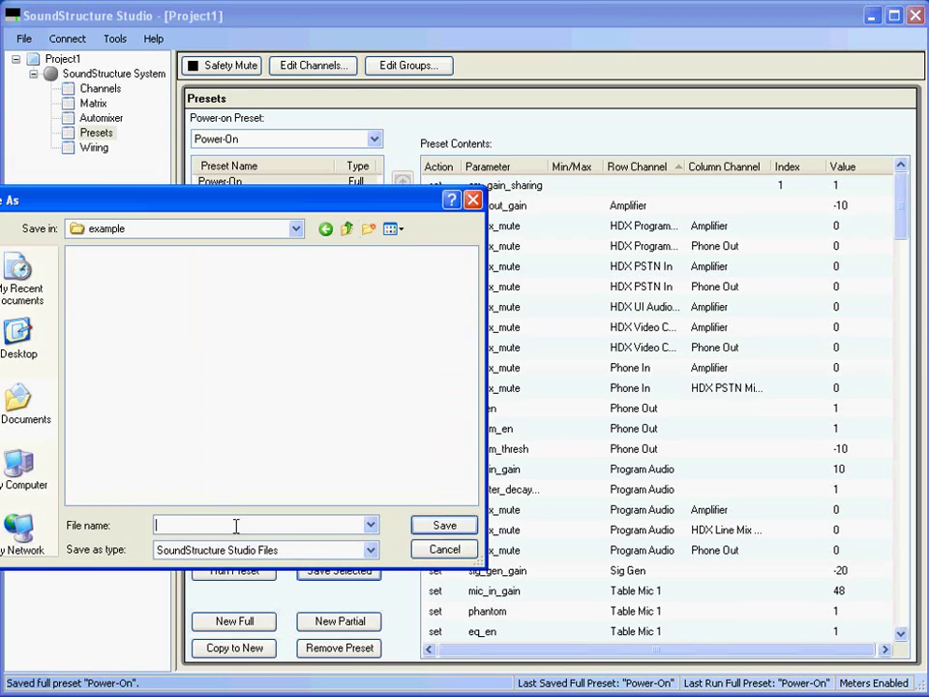
{"action": "type", "text": "example1"}
{"action": "left_click", "coordinate": [443, 526]}
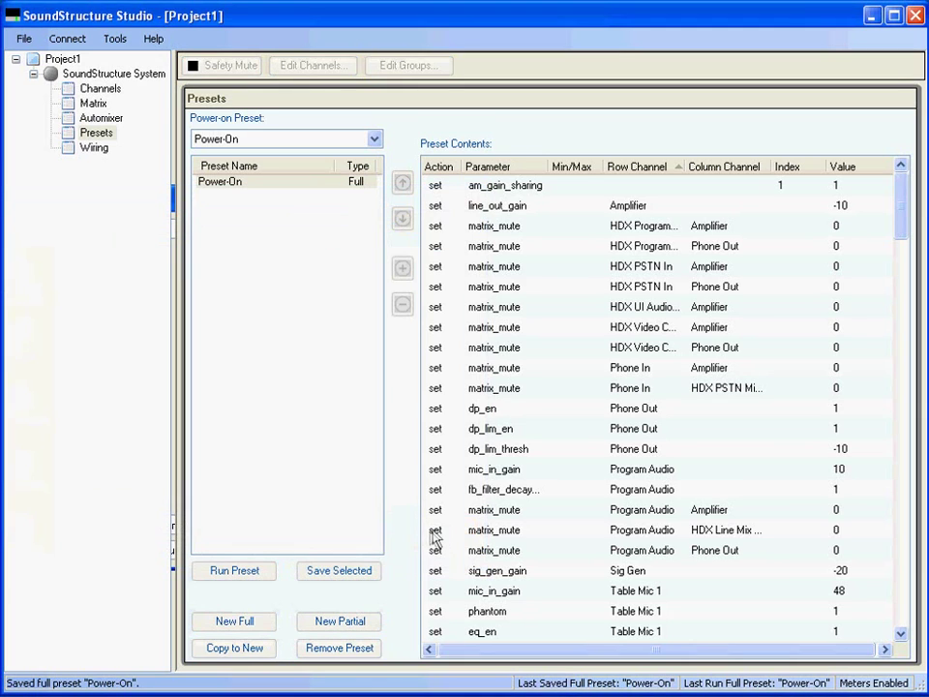